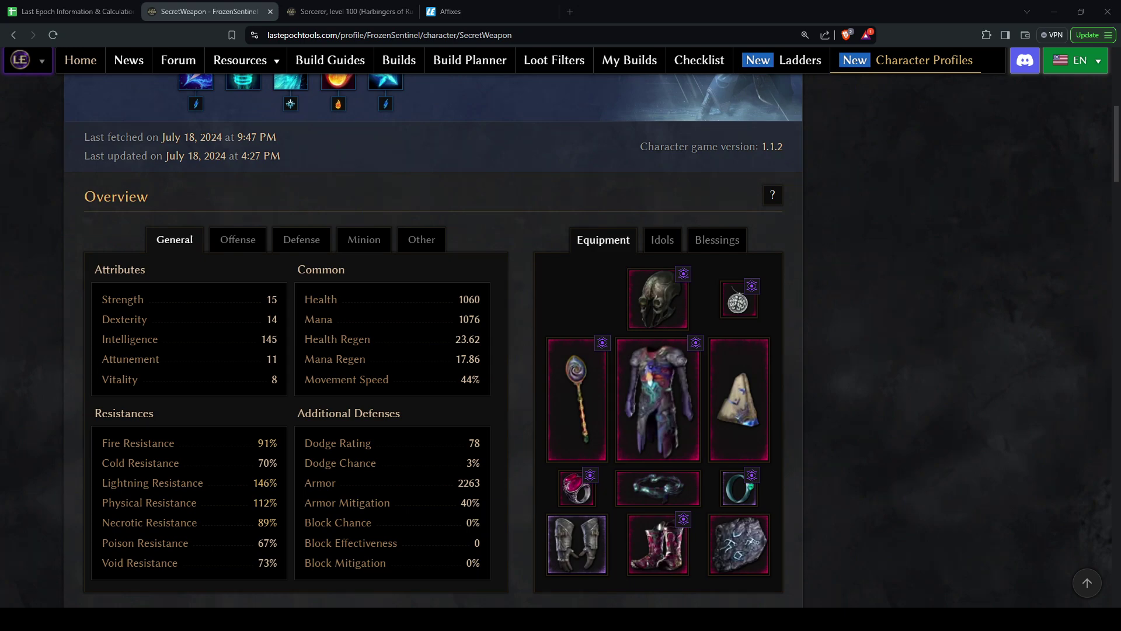
Review the character profile's idols, equipped items and general stats, including movement speed and dodge chance
mouse_move(659, 299)
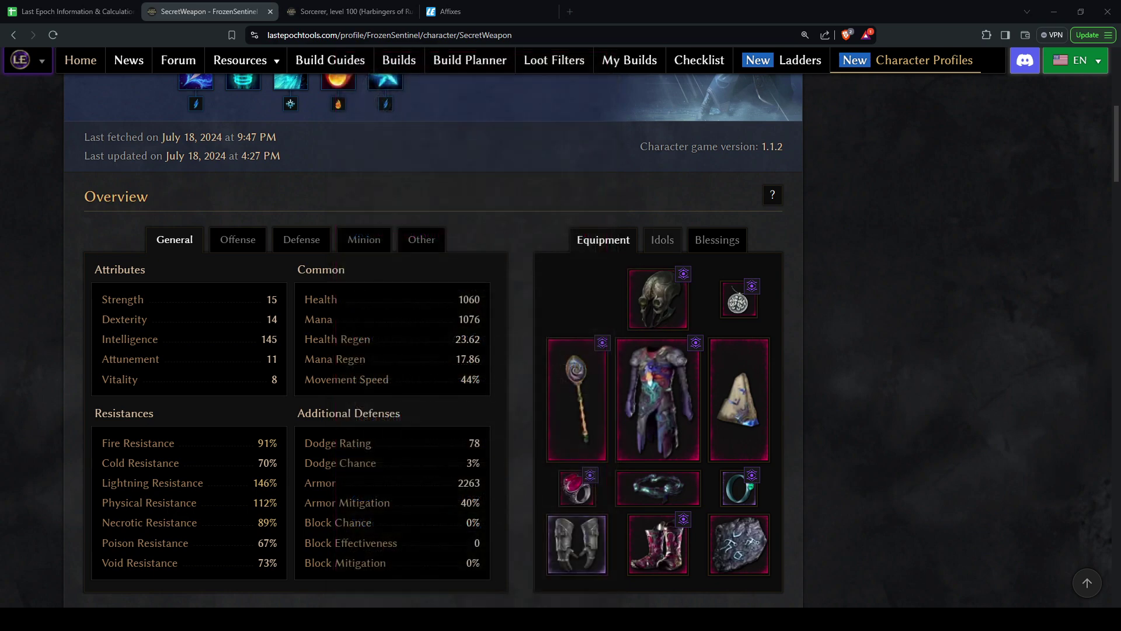
click(663, 240)
mouse_move(663, 361)
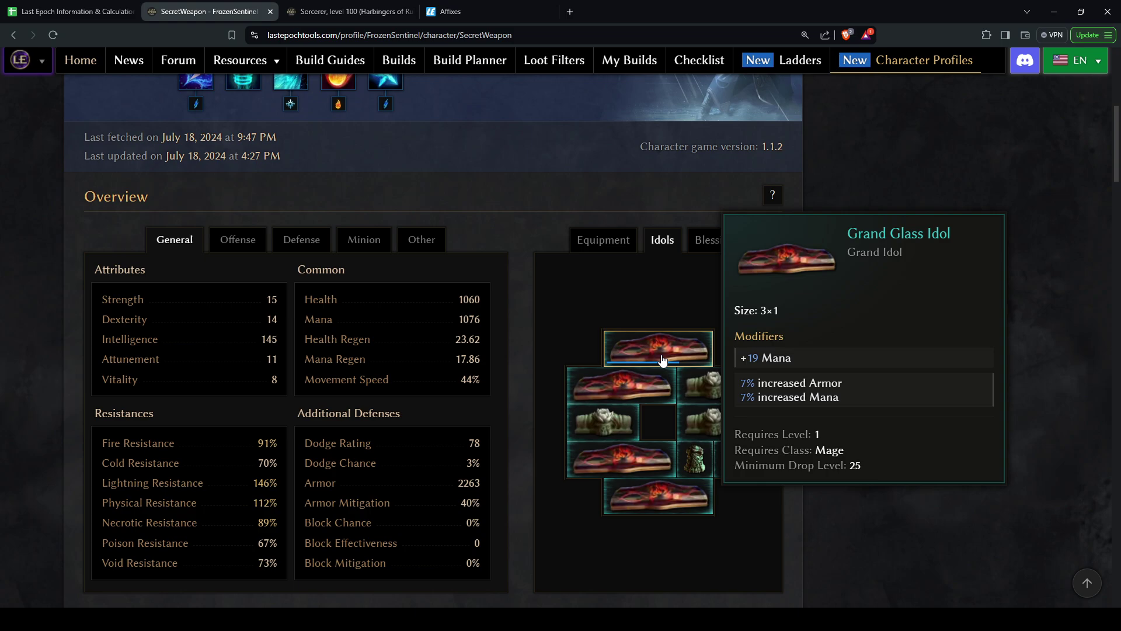
click(592, 241)
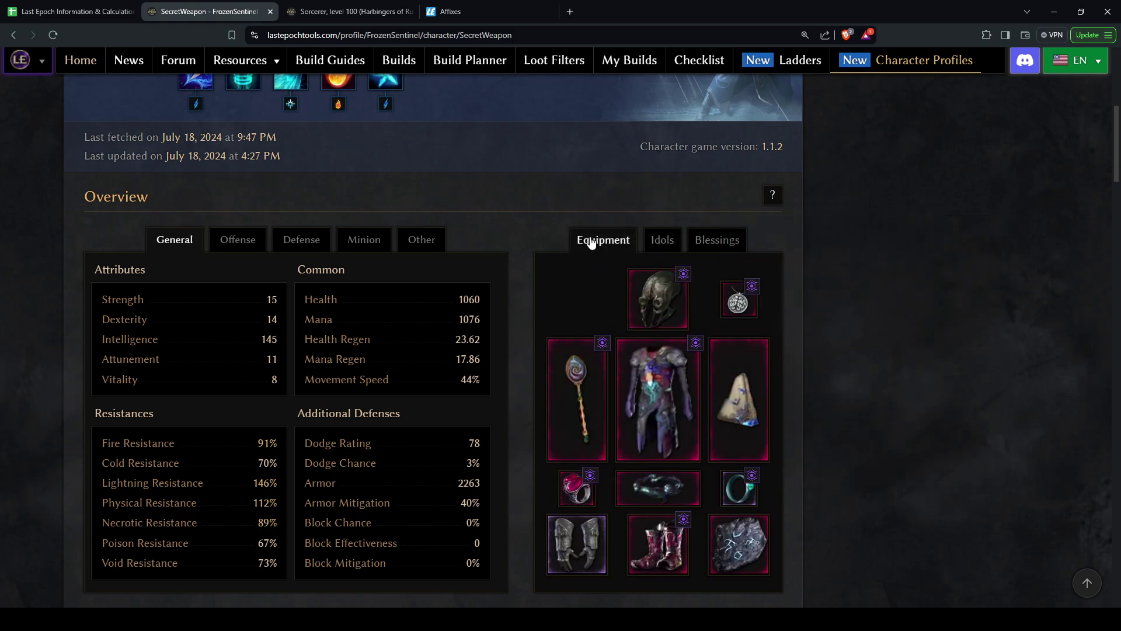
mouse_move(314, 320)
scroll(317, 391, up, 2)
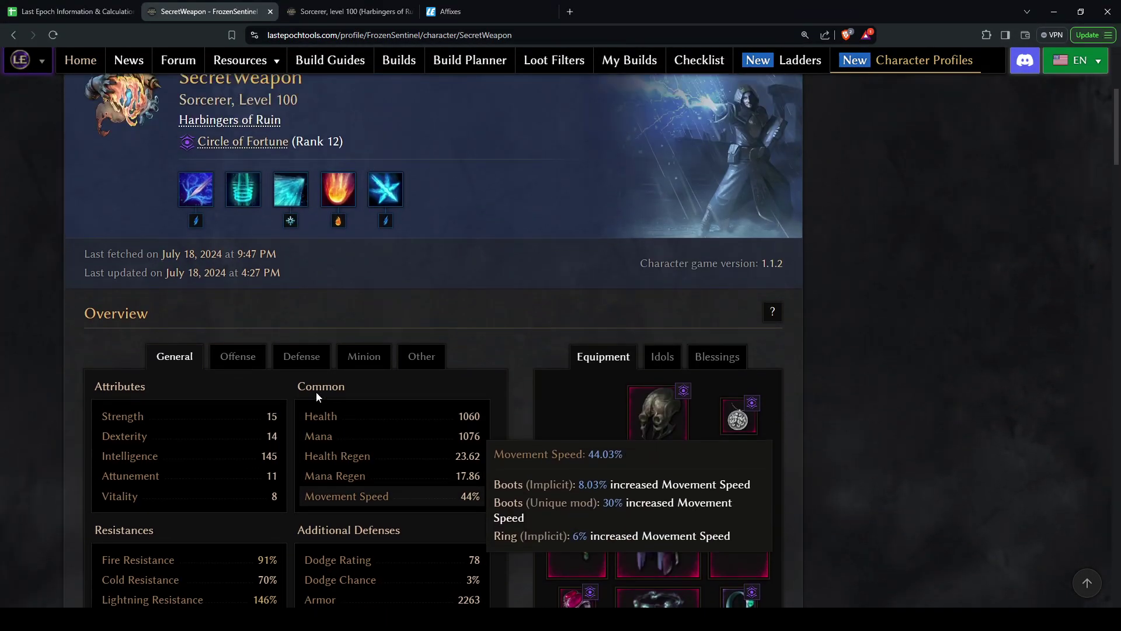
scroll(504, 292, down, 3)
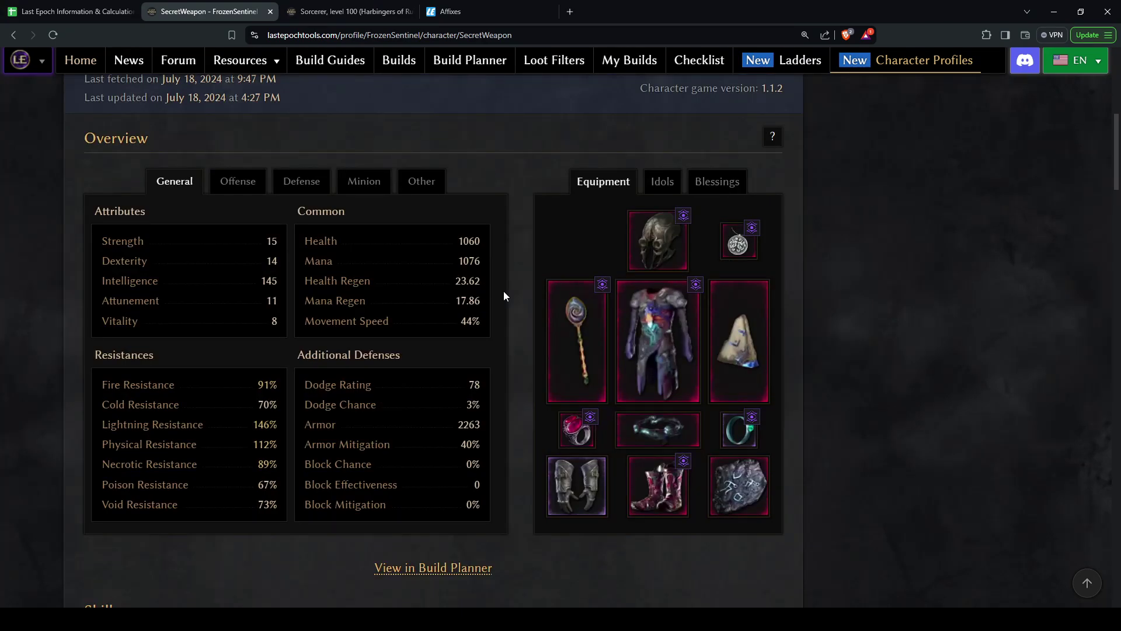
scroll(331, 369, down, 1)
mouse_move(331, 369)
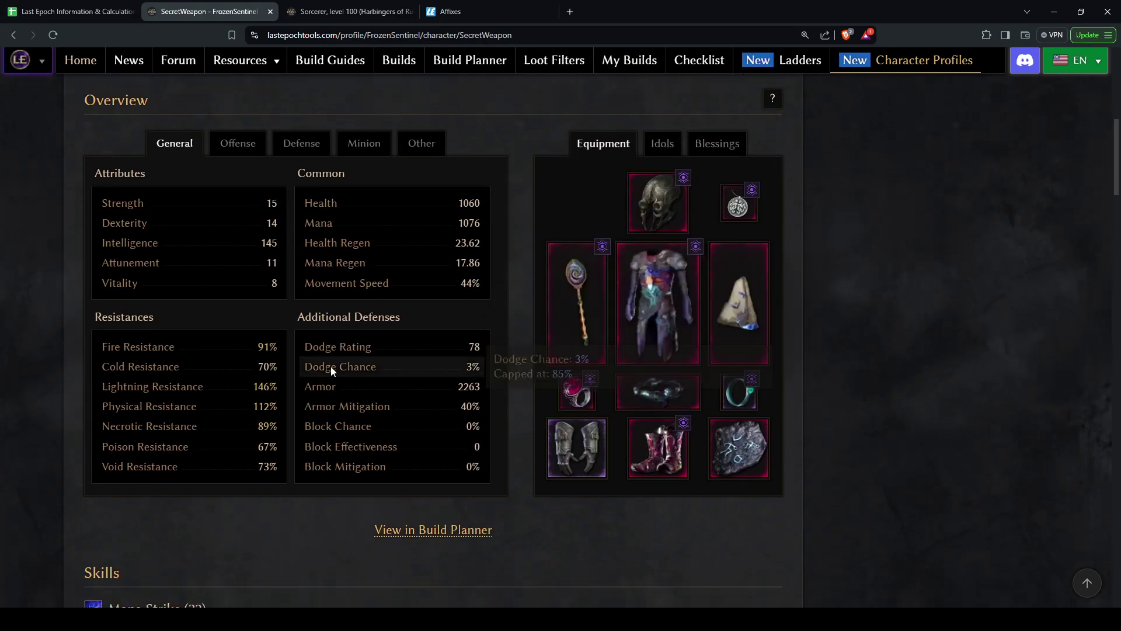
Switch to the Sorcerer build planner and examine its offense stats, especially critical strike chance, and the equipped helmet
key(ctrl+Tab)
click(244, 129)
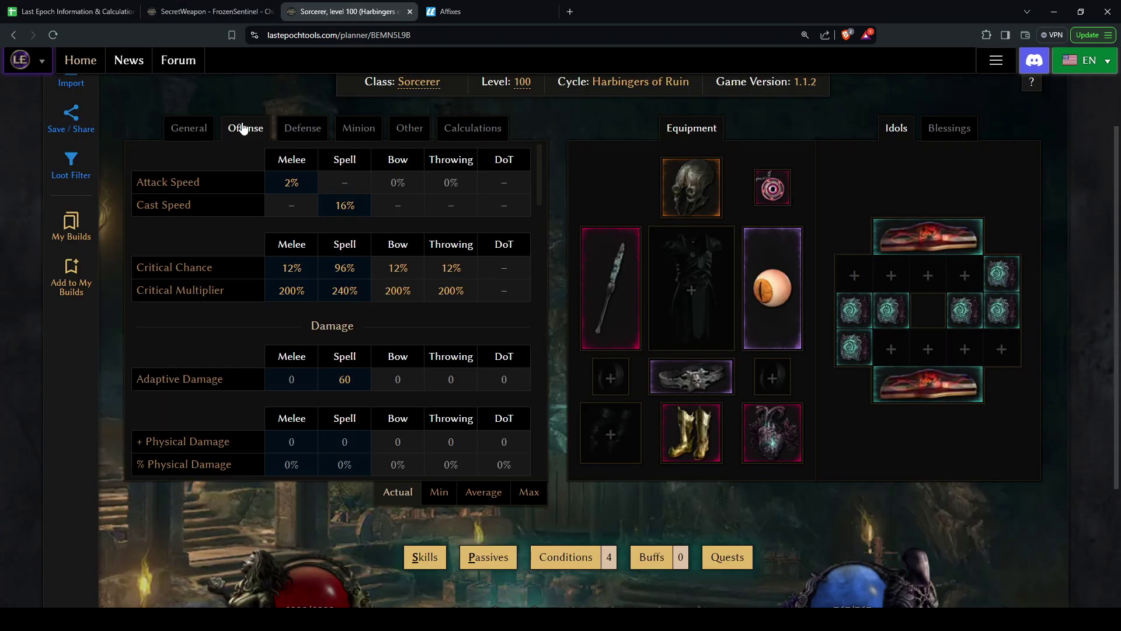
click(196, 131)
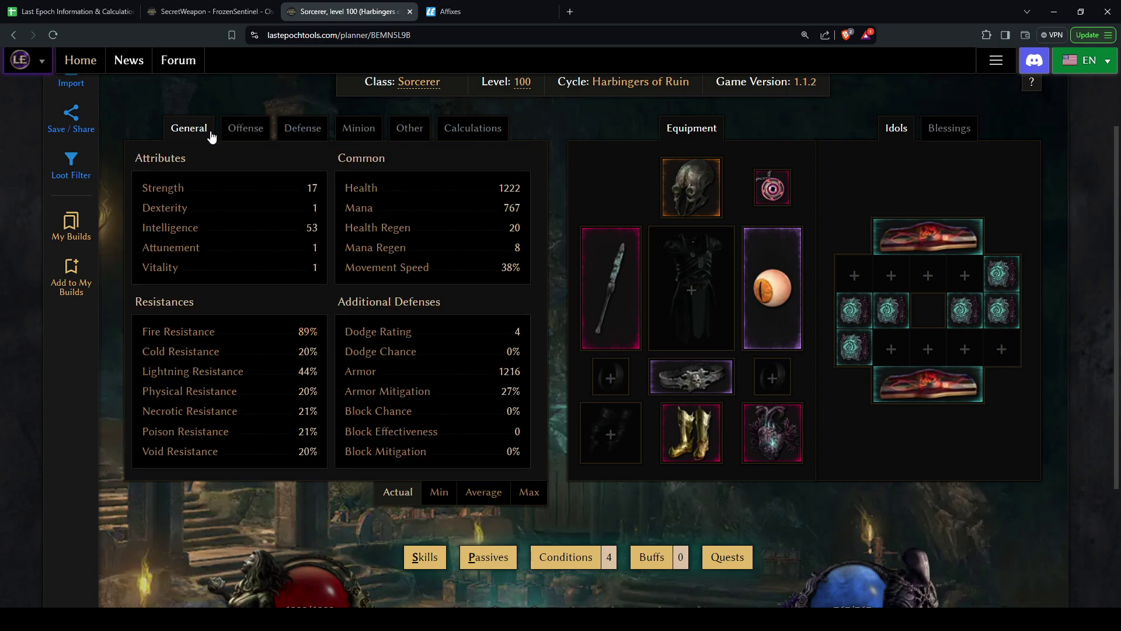
click(245, 133)
scroll(275, 264, up, 1)
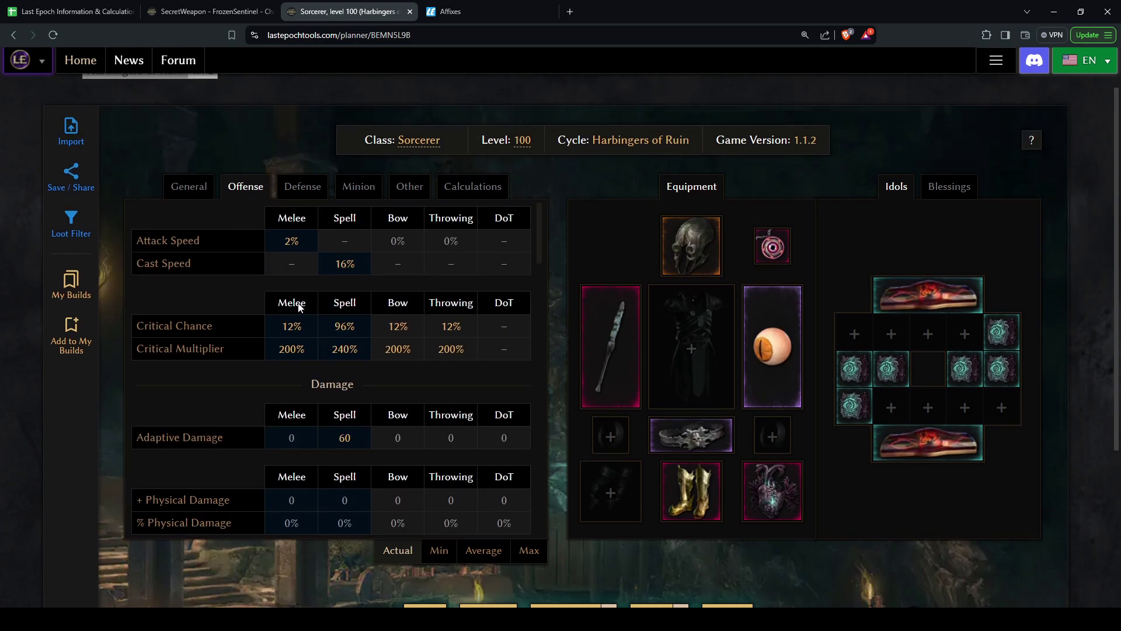
mouse_move(358, 339)
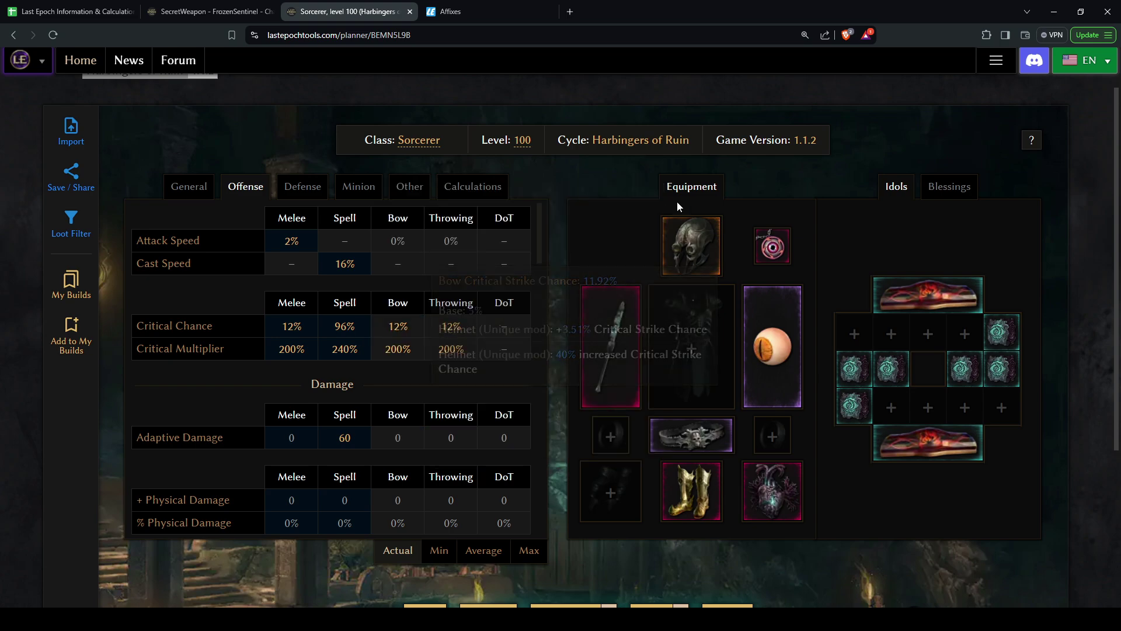
mouse_move(711, 245)
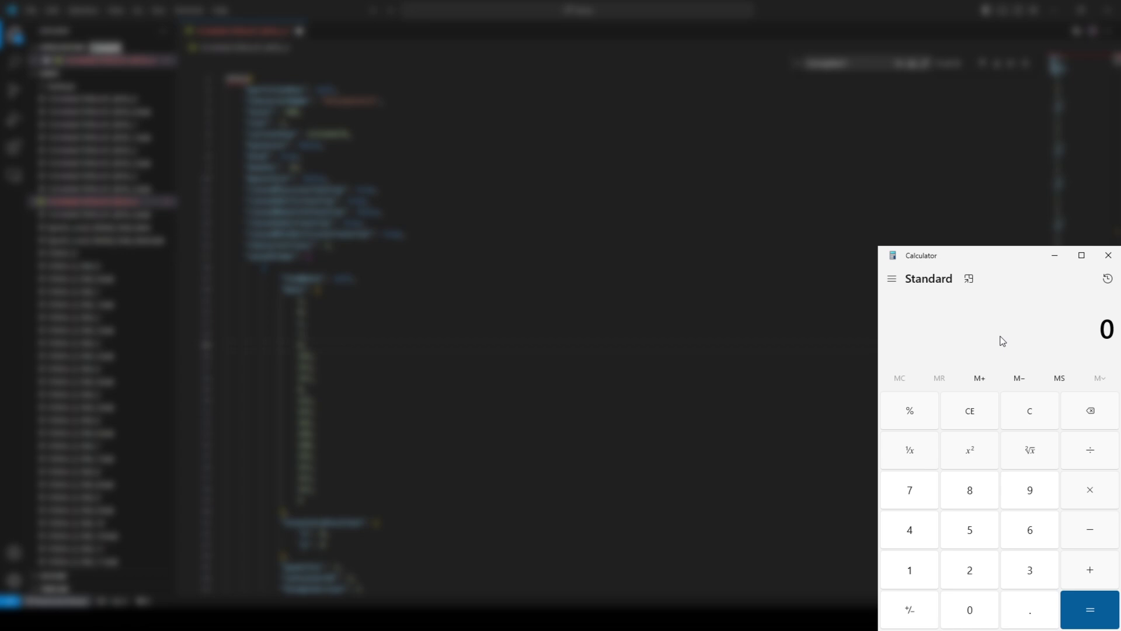
In Calculator, divide 250 by 255, multiply the result by 2 and begin an addition
text(250)
key(slash)
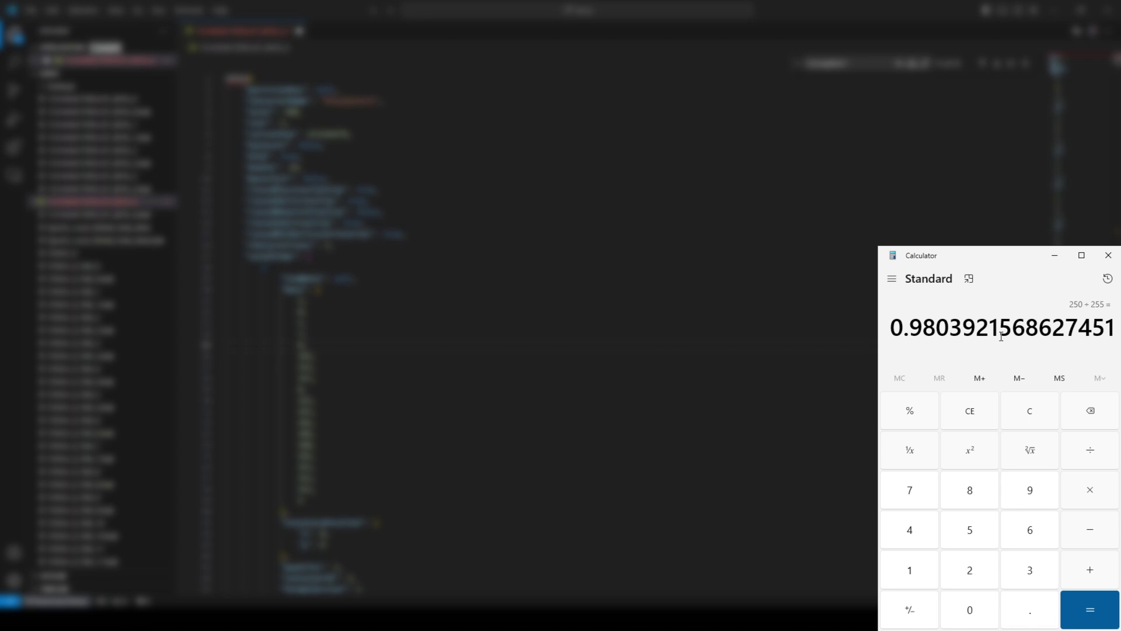
key(asterisk)
key(2)
key(Return)
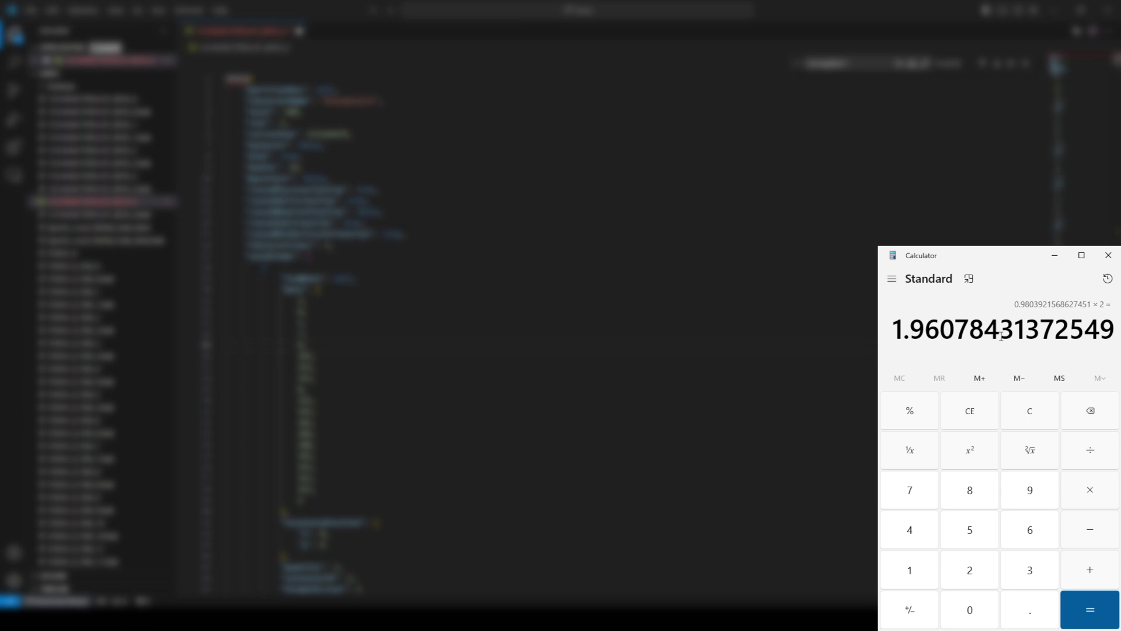
key(plus)
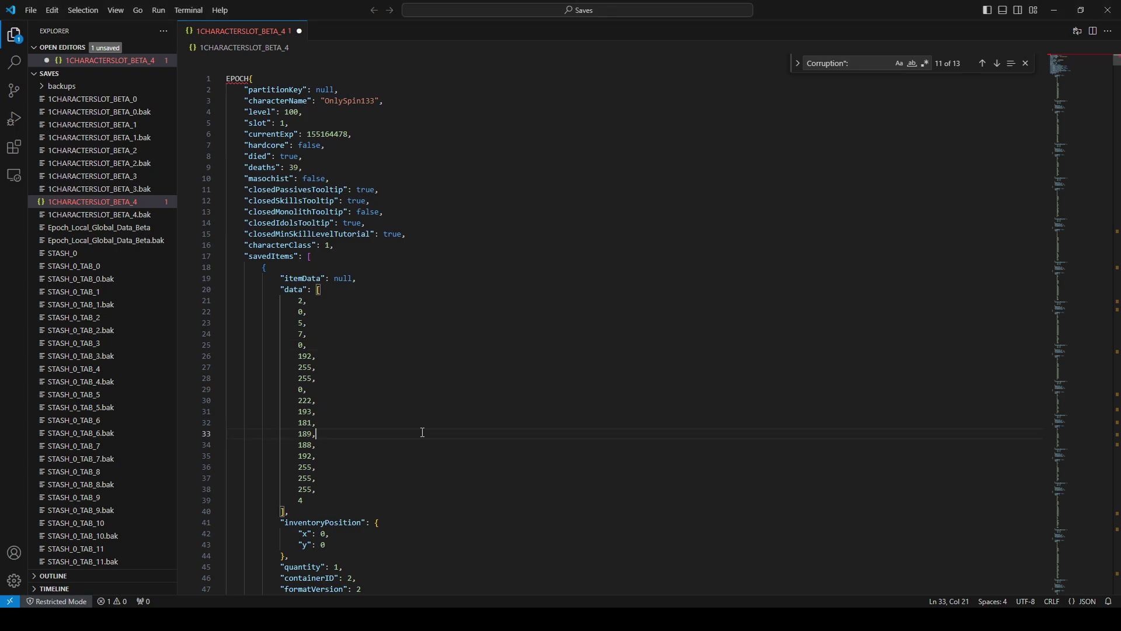
Comment line 33 of the save file with "0% = 2% crit prismatic" and "100% = 4% crit prismatic", and line 34 with "50% = 3% crit prismatic"
click(448, 428)
text(// 0% = 2% crit prismatic            // 100% = 4% crit prismatic)
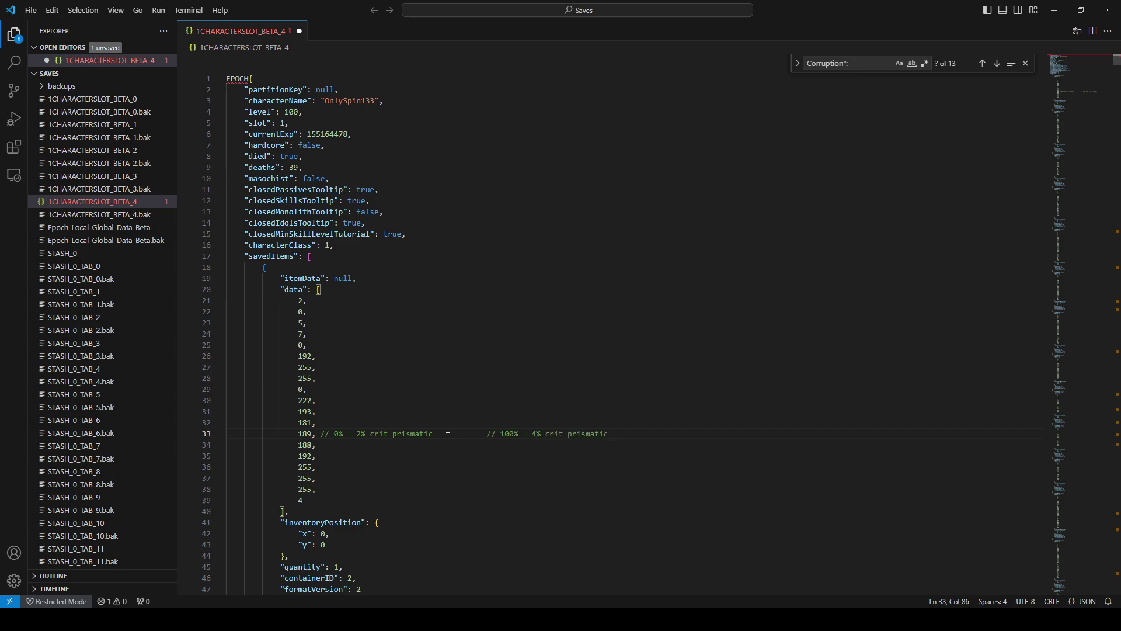
key(Down)
text(// 50% = 3% crit prismatic)
Comment line 35 with the rounding examples "25% 2.5 = 3% crit" and "74% 3.49 = 3% crit"
key(Down)
text(// 25% 2.5)
text(= 3% crit )
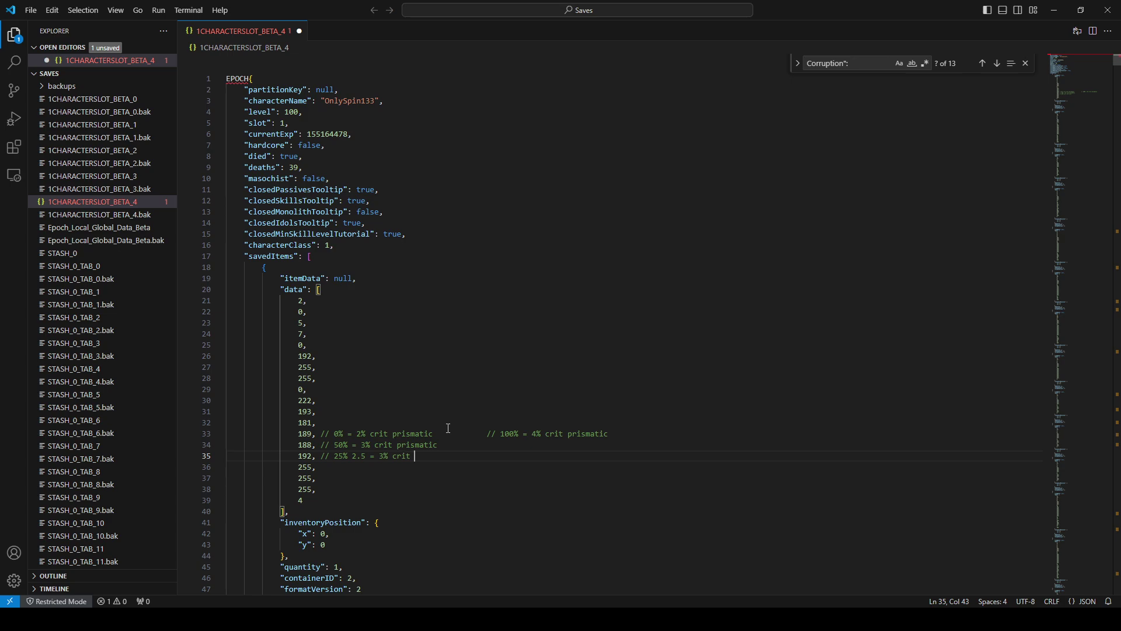
text(// 74% 3.49 = 3% crit)
Comment lines 36 to 38 with the roll brackets "0-24% = 2", "25%-74% = 3" and "75%-100% = 4"
key(Down)
text(// 0-24% = 2)
key(Down)
text(// )
text(25%)
text(-74%)
text( - )
text(3)
key(Down)
text(// 75%-100% = 4)
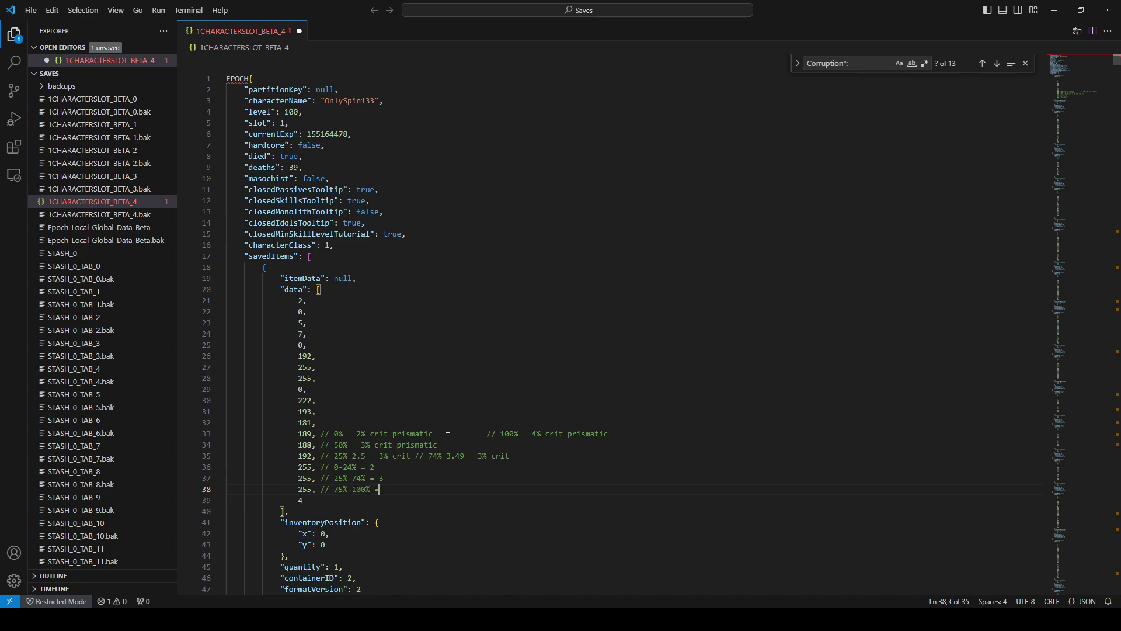
Highlight the roll bracket comments on lines 36 to 38 one at a time to compare their ranges
click(406, 468)
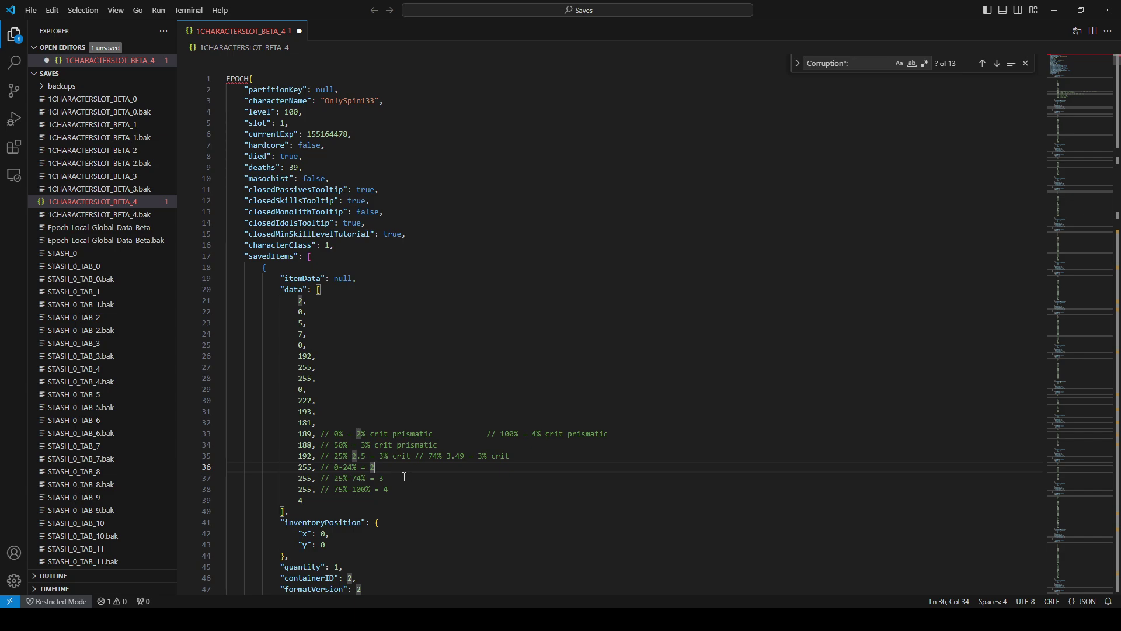
drag(404, 477, 335, 479)
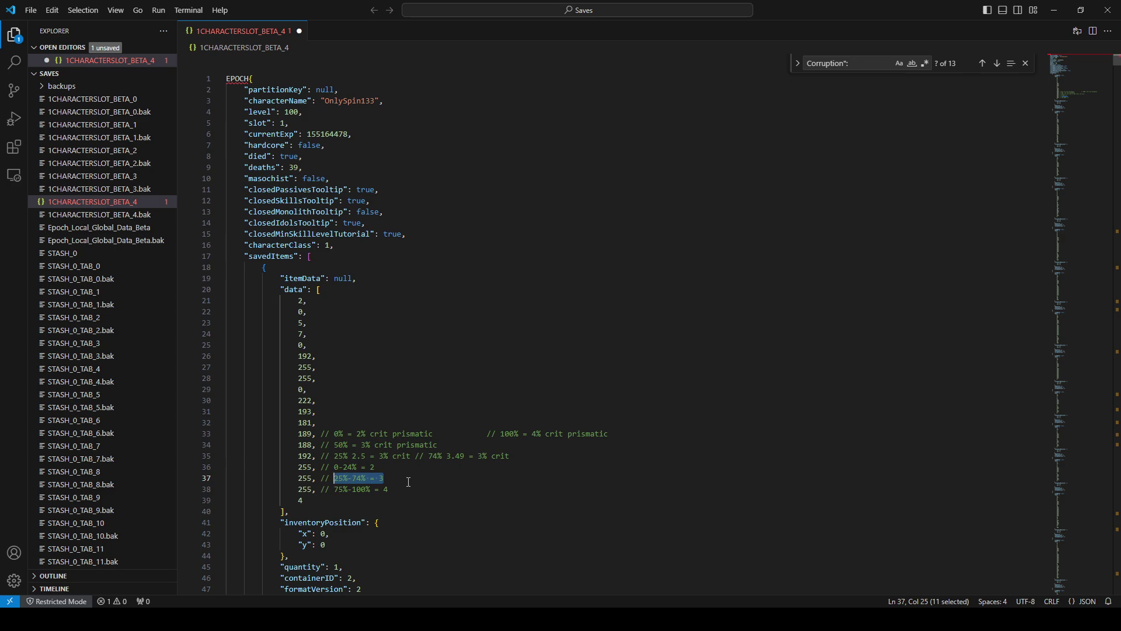
drag(388, 490, 334, 468)
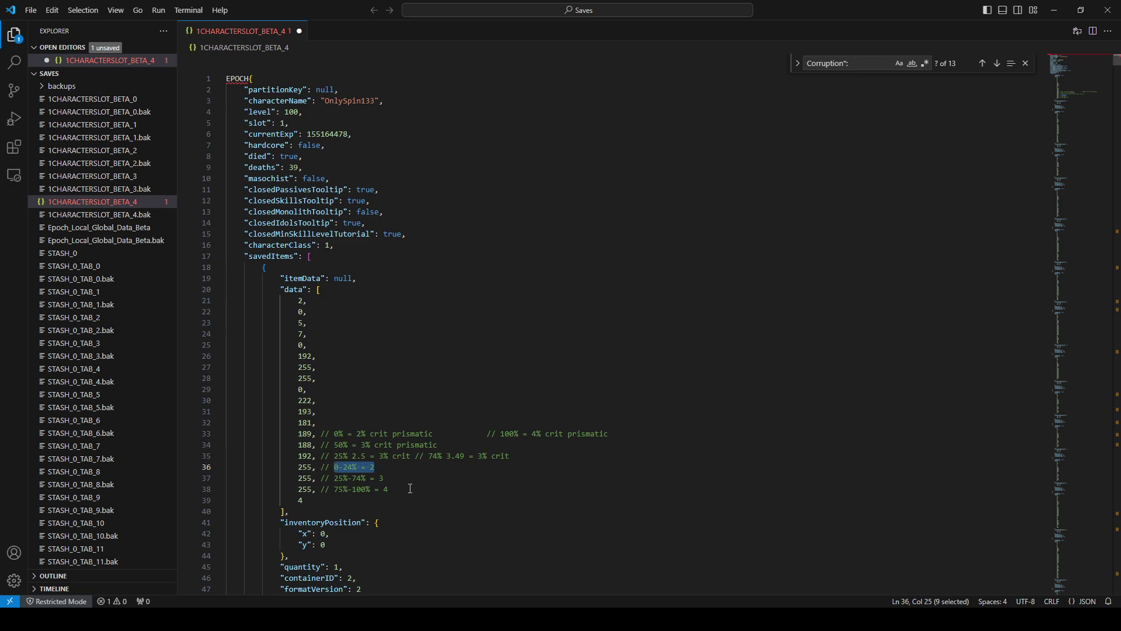
drag(406, 489, 334, 489)
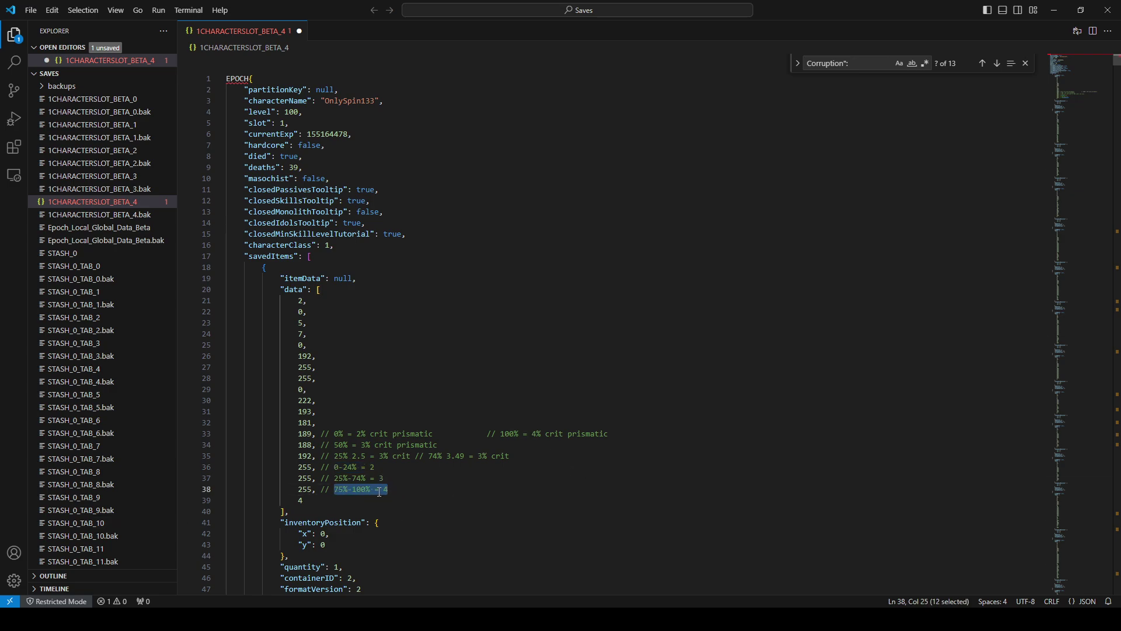
drag(388, 489, 321, 489)
click(500, 489)
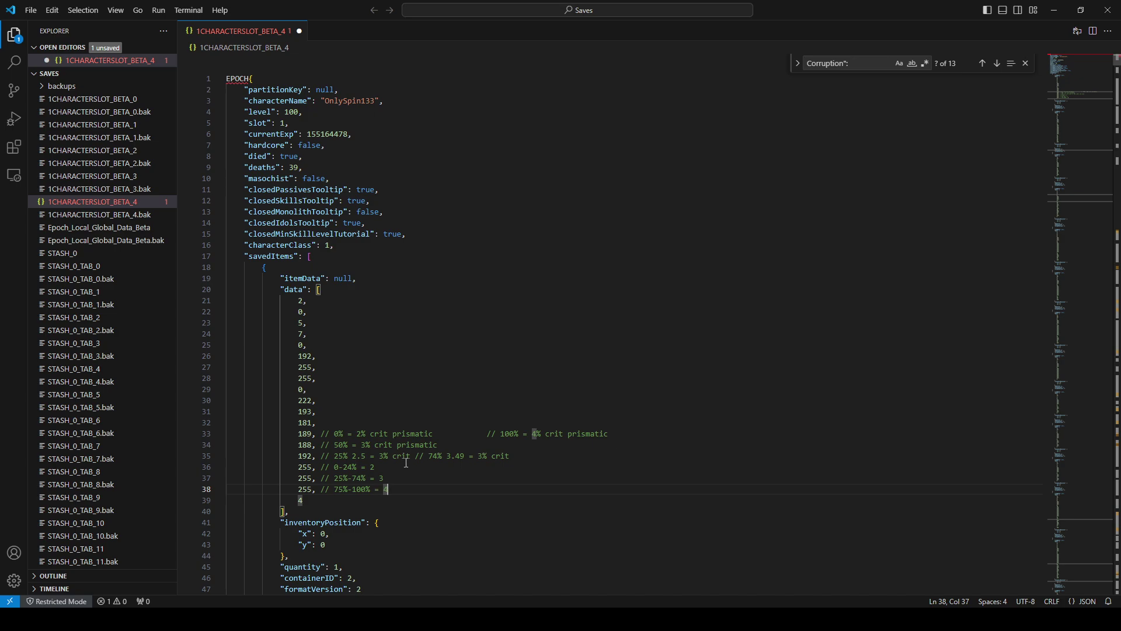
drag(403, 466, 330, 467)
key(Right)
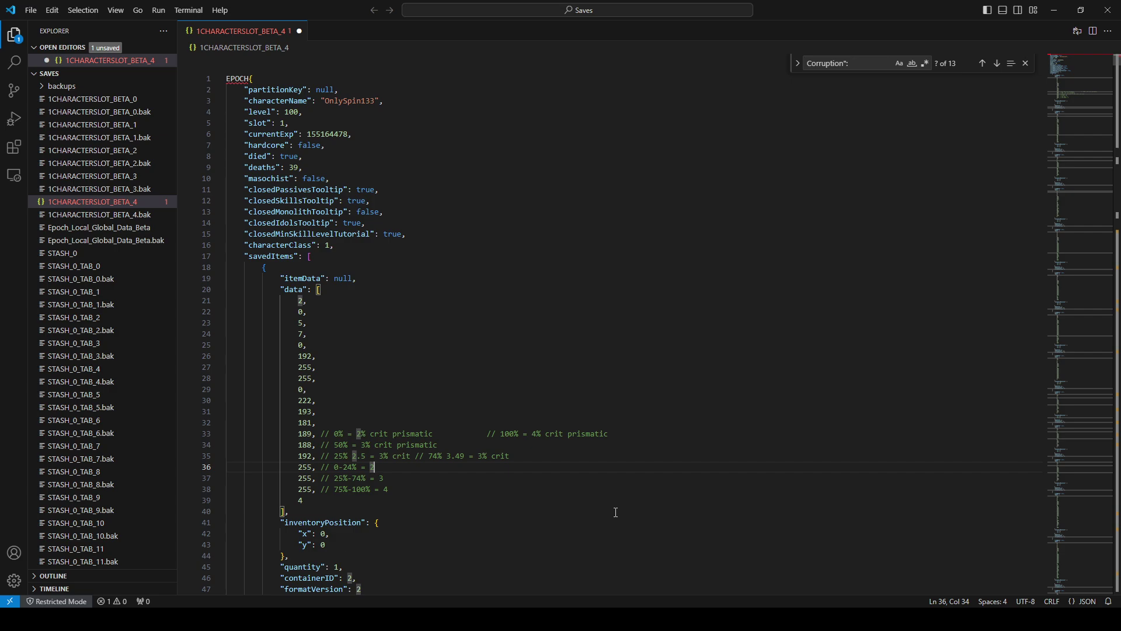
In the second saved item's data, comment line 59 with "13 to 16" and the line below with "13-15.49 = bad"
scroll(618, 511, down, 2)
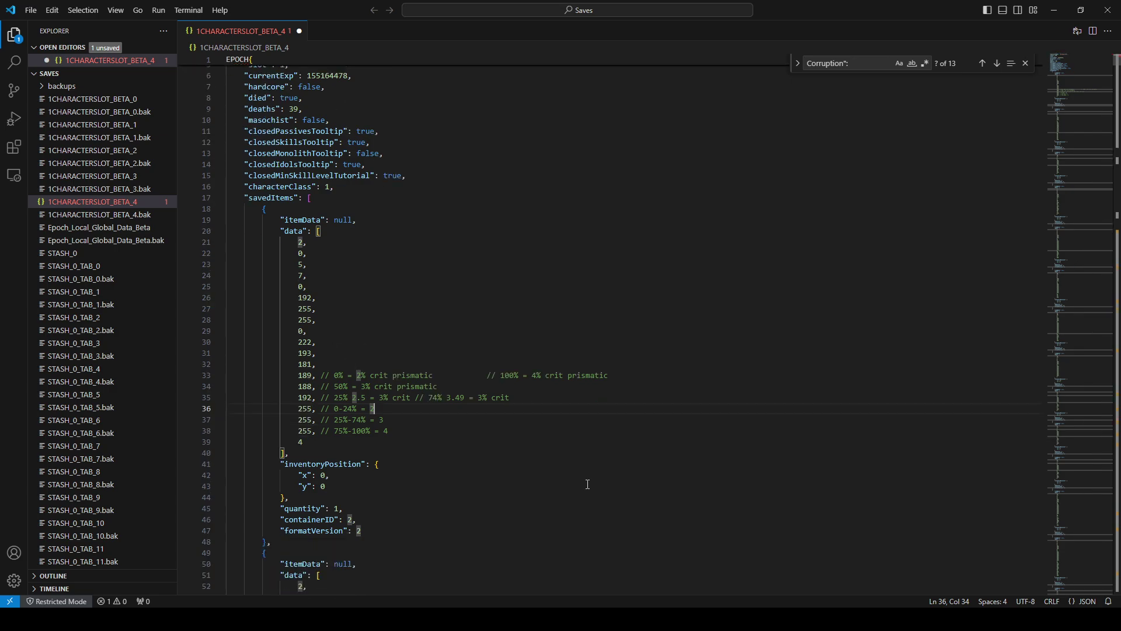
scroll(588, 484, down, 2)
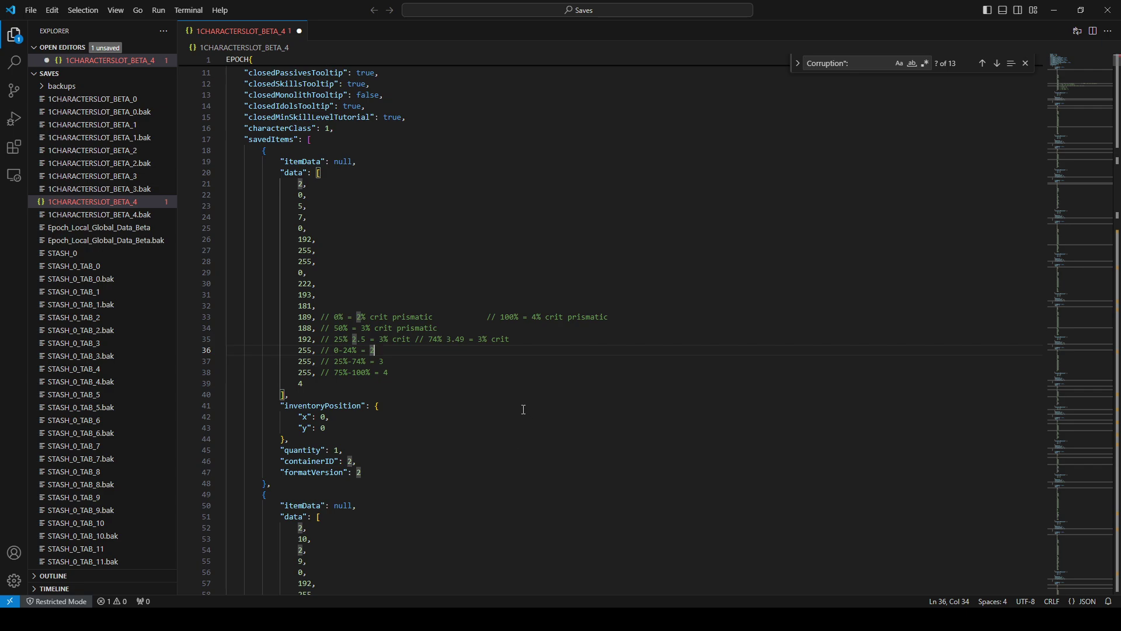
scroll(526, 384, down, 2)
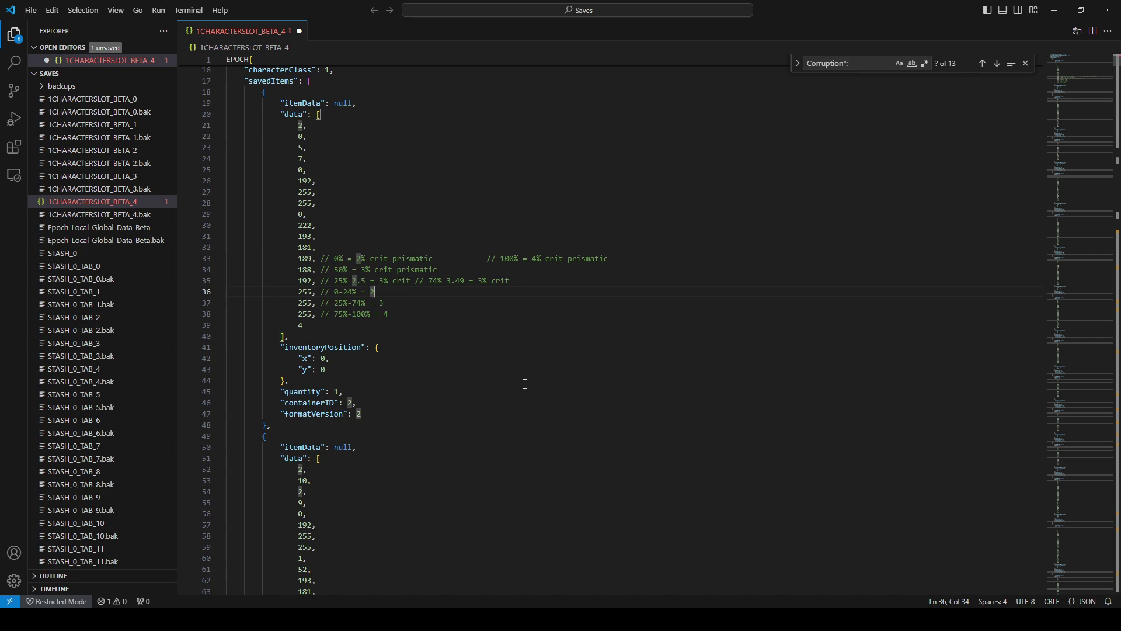
scroll(525, 384, down, 3)
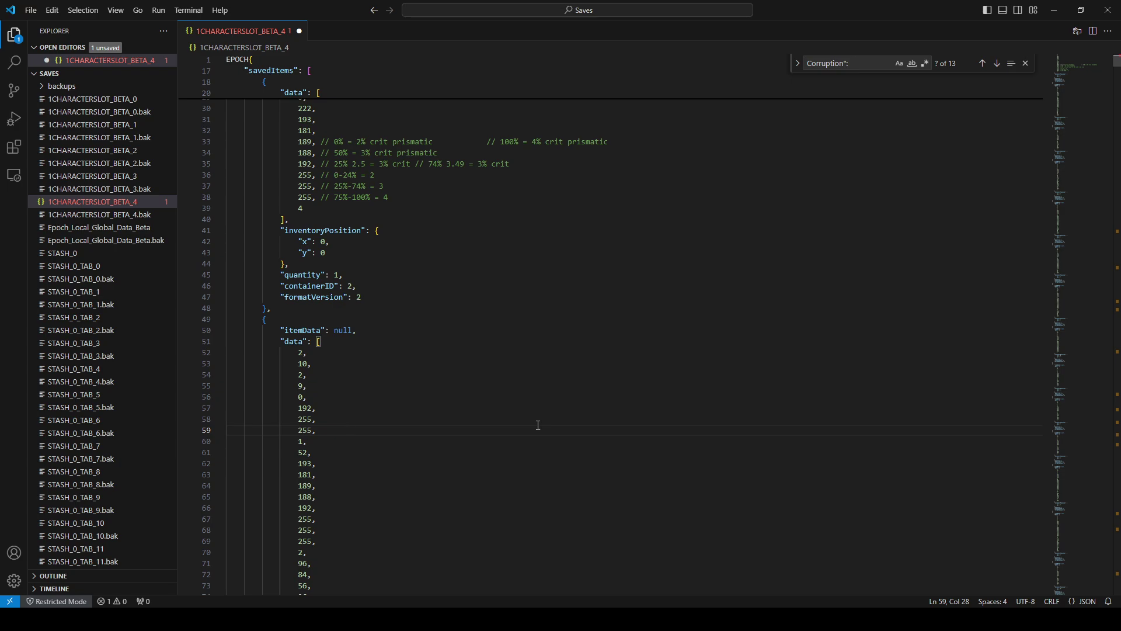
text(// 13 to 16)
key(Down)
text(// 13 15.49)
key(Left)
key(Left)
key(Left)
key(Left)
key(Left)
text(-)
key(End)
text(= bad)
In the third saved item's data, comment line 96 with "11 to 30" and line 97 with "2% to 5%"
click(425, 472)
scroll(435, 351, down, 18)
click(445, 225)
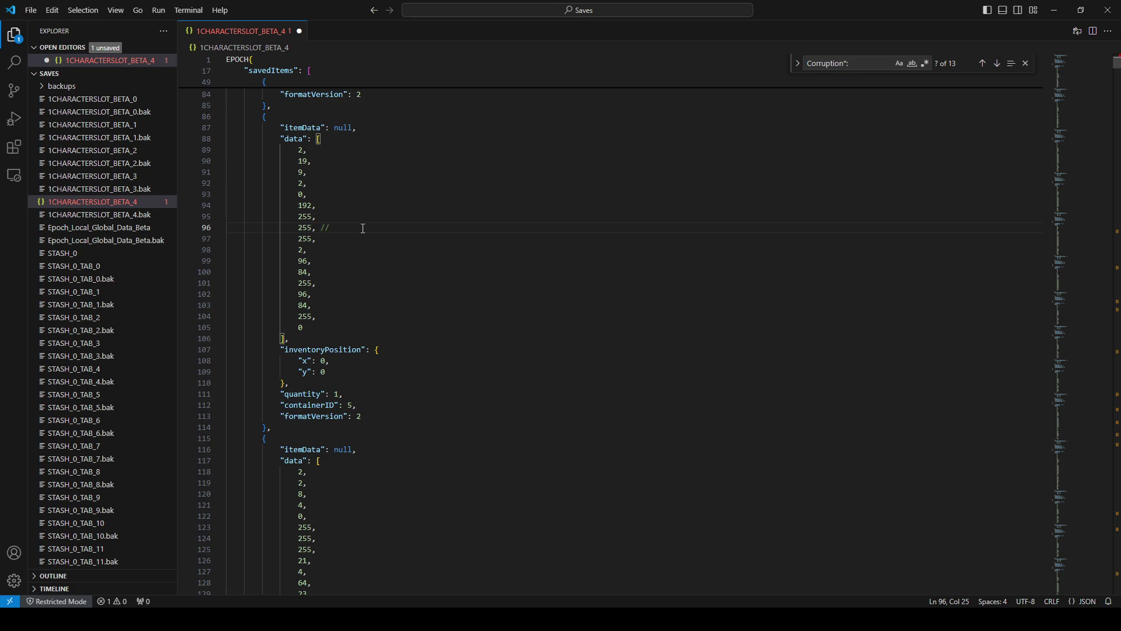
text(11 to 10)
key(Down)
text(// 2 )
text( to 5%)
List the rolls 11 through 30 "(5% chance for 30 roll)" on line 99 and "2, 3, 4, 5 (25% chance for 5% roll)" on line 100 as comments
key(Up)
key(Down)
key(Down)
key(Down)
text(// 11, 12, 13, 14, 15, 16, 17, 18, 19, 20, 21, 22, 23, 24, 25, 26, 27, 28, 29, 30 (5% chance for 30 roll))
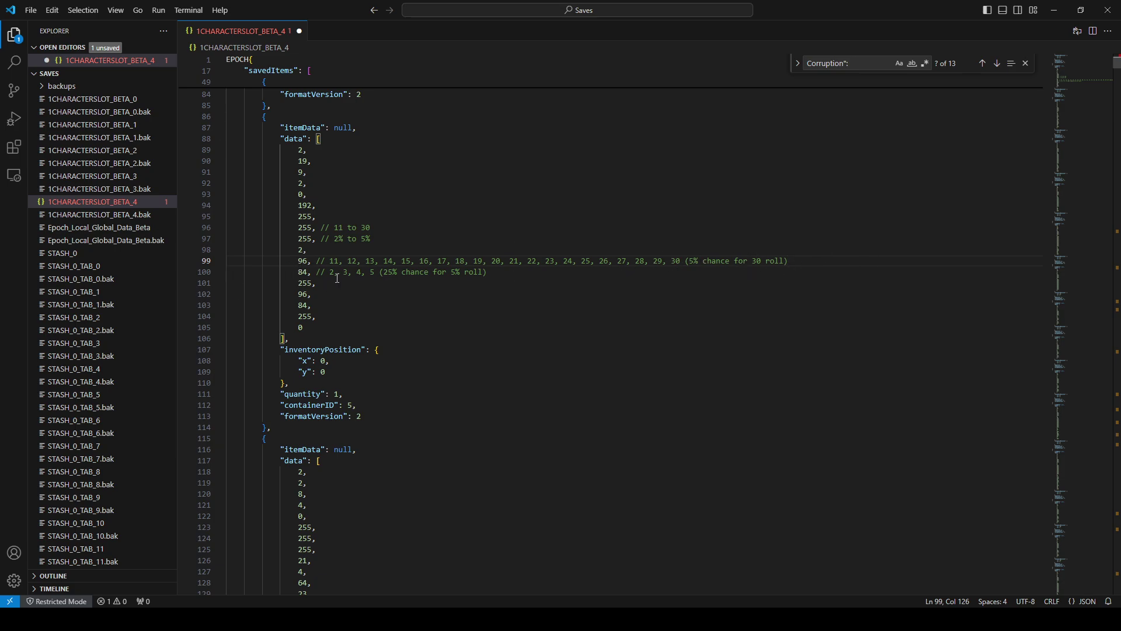
drag(330, 272, 374, 273)
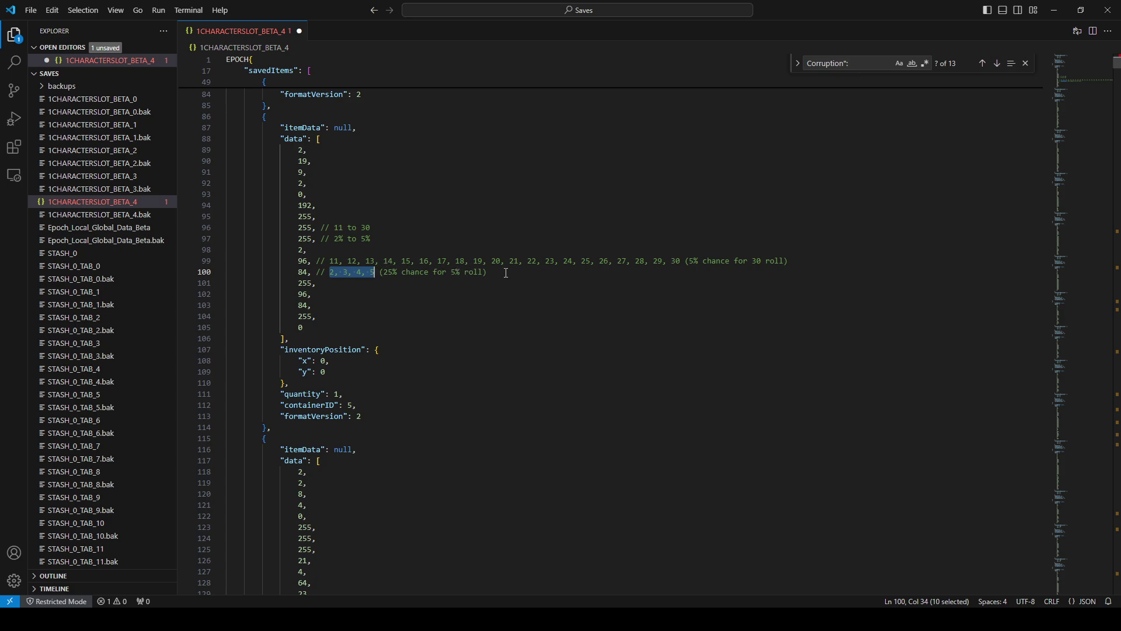
click(506, 273)
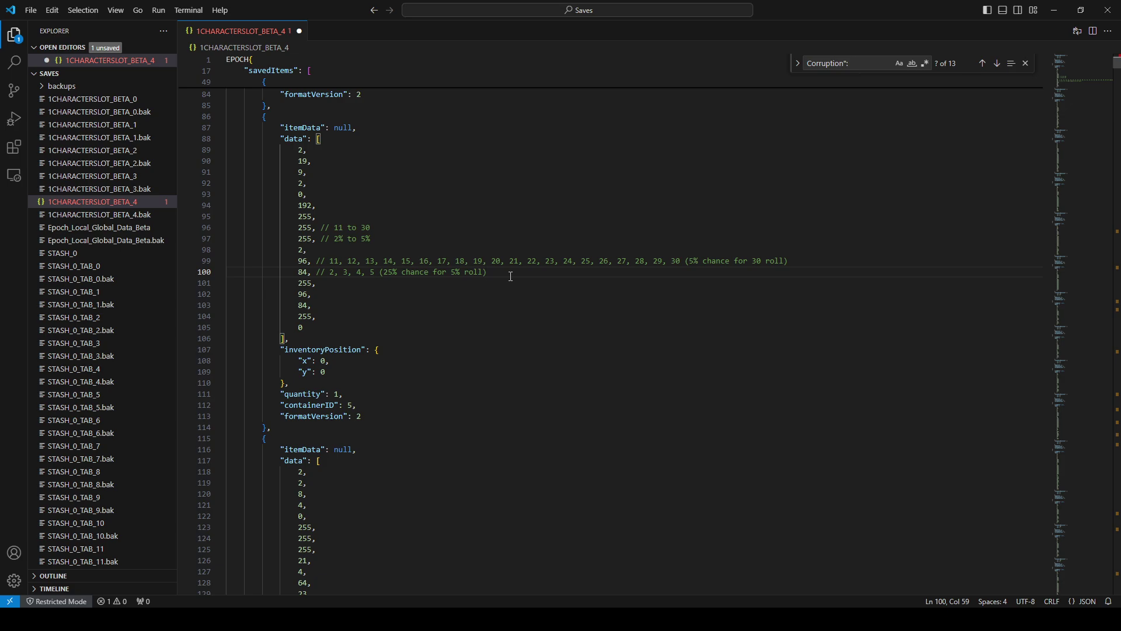
Comment line 128 with "249 to 255 = 30 (2.35% chance for 30 flat life roll)" and line 129 with "213 to 255 = 5% (16.67% chance for 5% life roll)"
scroll(510, 277, down, 1)
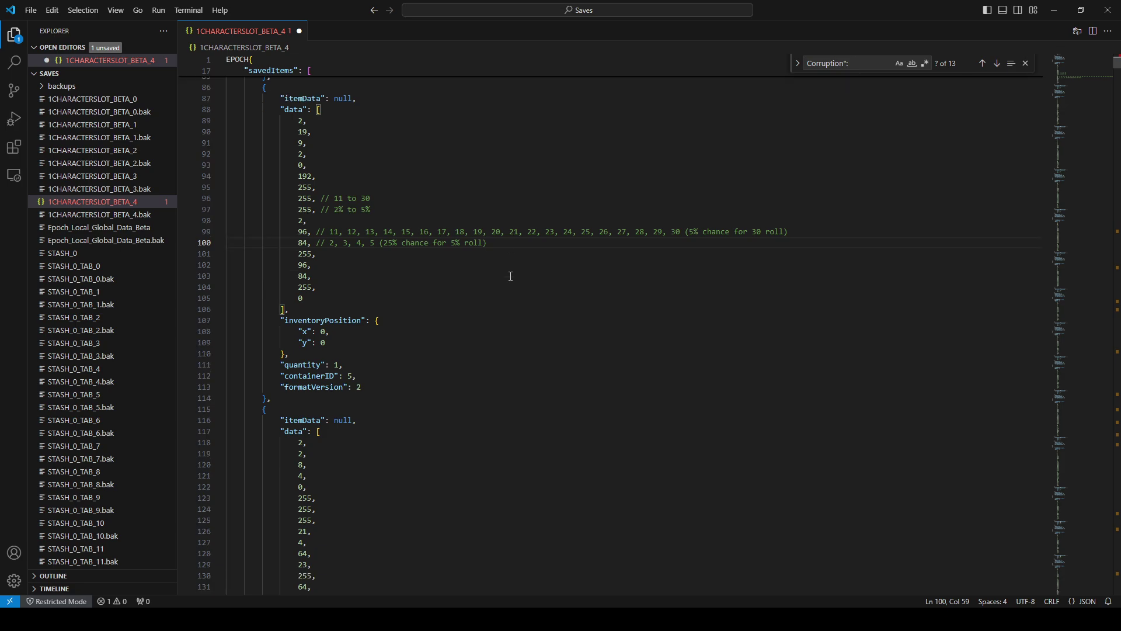
scroll(511, 277, down, 5)
click(402, 373)
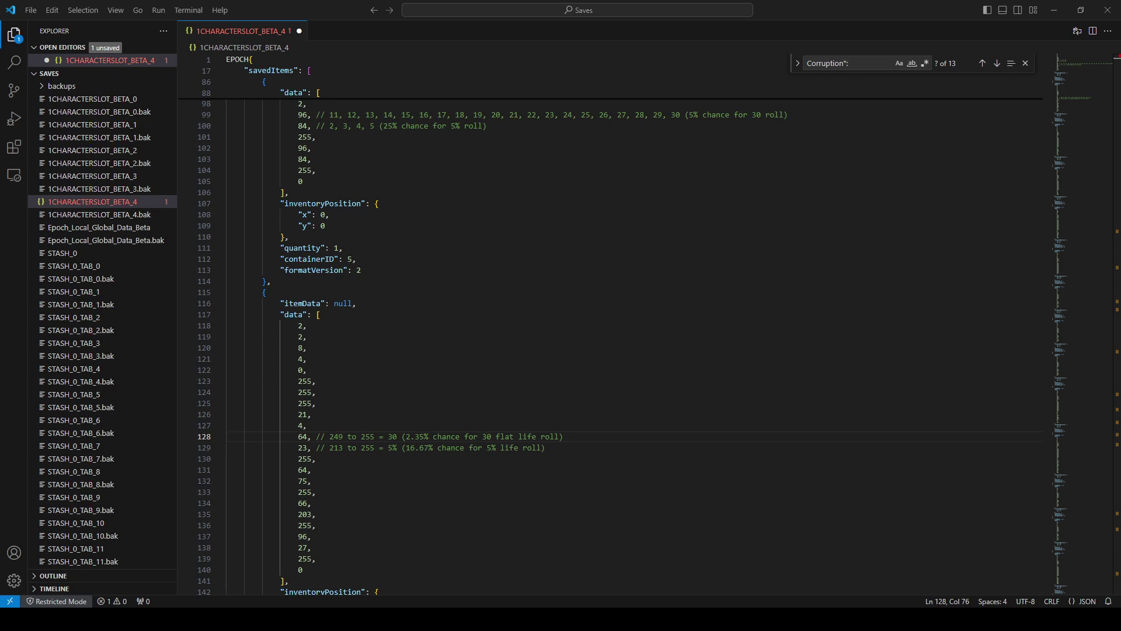
Comment line 131 with "0.39% chance for perfect idol" and highlight the percentage
click(348, 471)
text(// 0.)
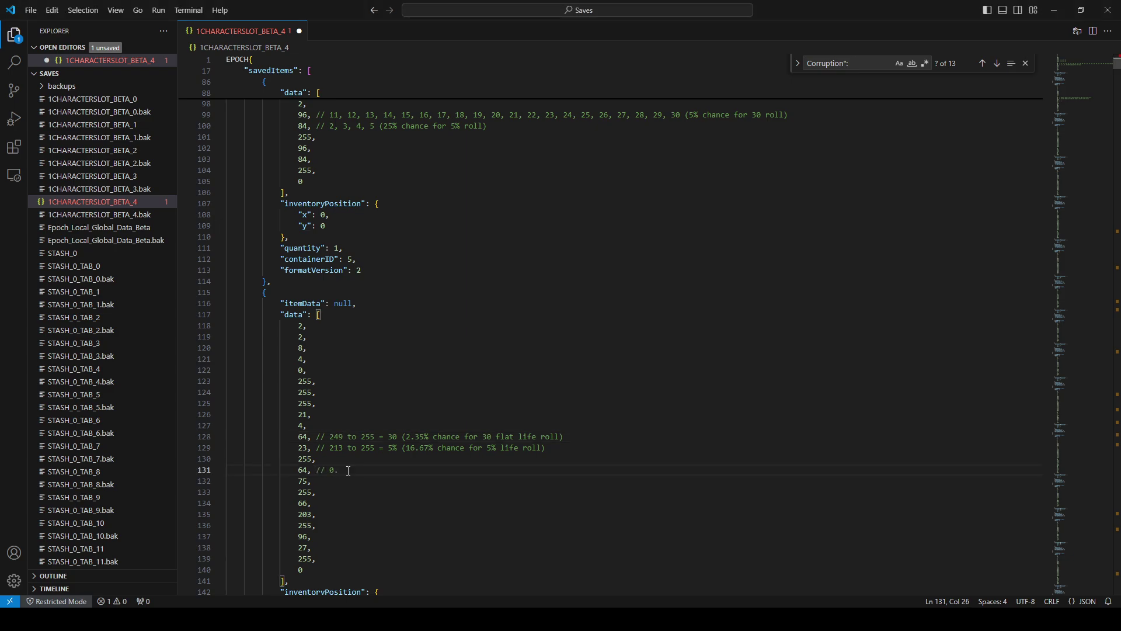
text(39% chance for perfect idol)
drag(352, 470, 330, 470)
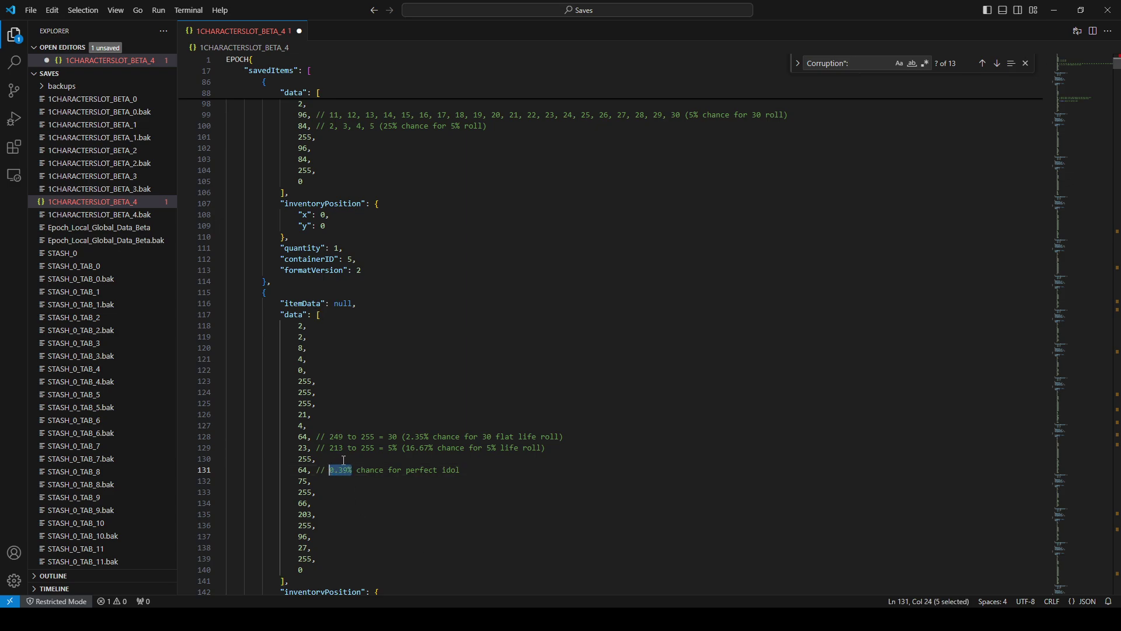